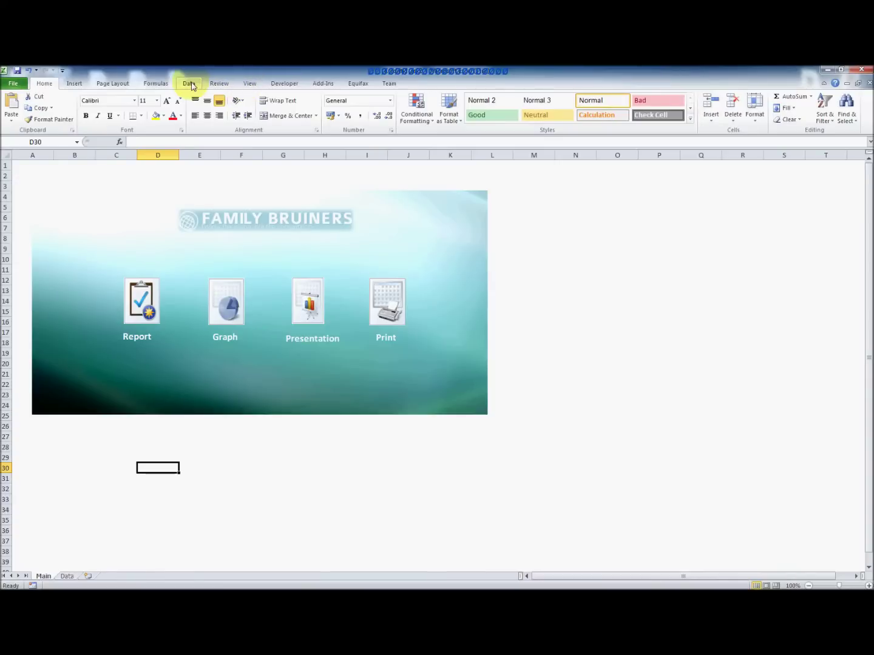
Step: Show the Insert ribbon, switch to Sheet1's Partners List and bring up the Equifax cell's options
{"action": "left_click", "coordinate": [75, 84]}
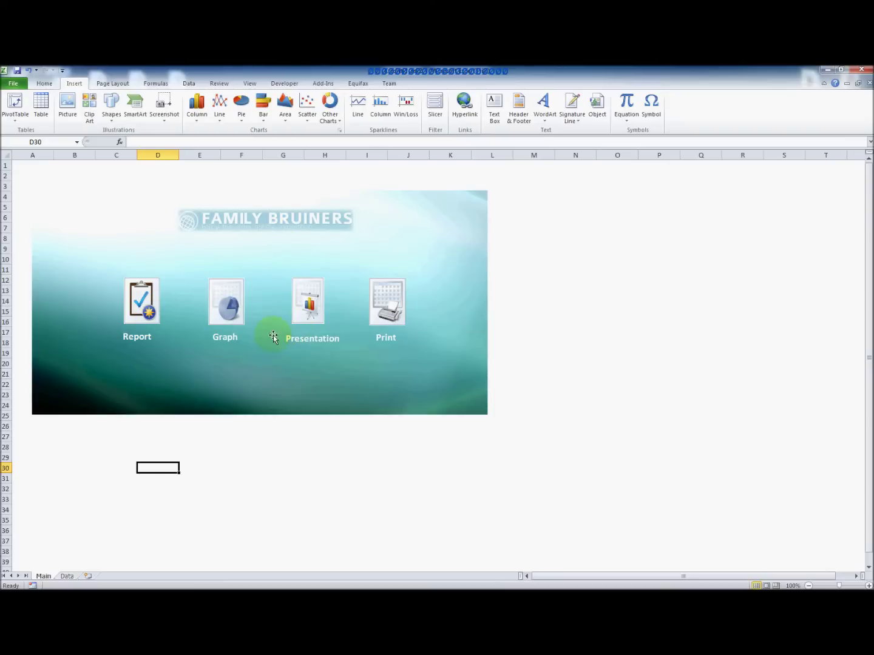
{"action": "left_click", "coordinate": [140, 310]}
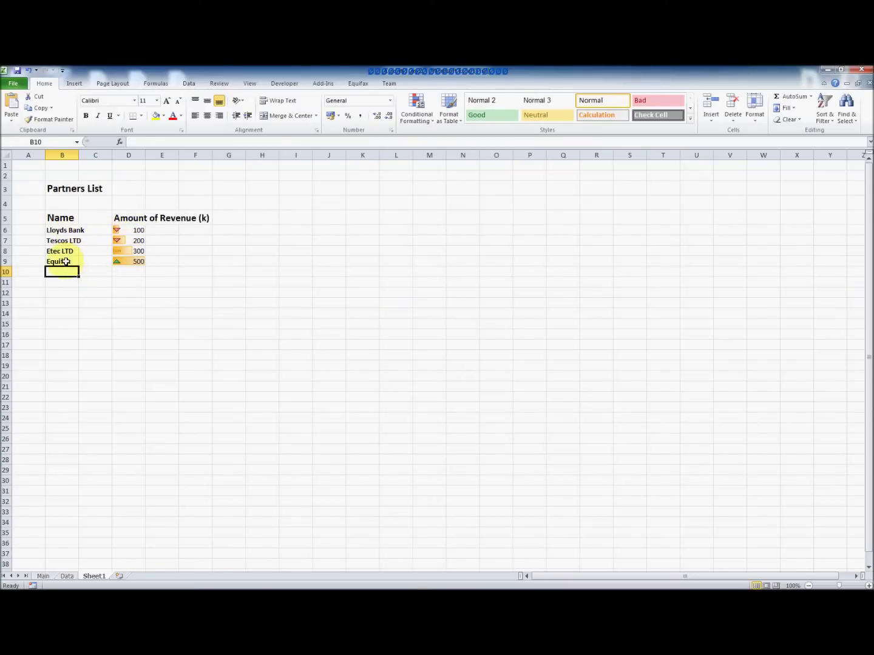
{"action": "right_click", "coordinate": [66, 261]}
Step: Run an Equifax credit check on EQUIFAX (U.K.) LIMITED from the matching companies list
{"action": "left_click", "coordinate": [101, 268]}
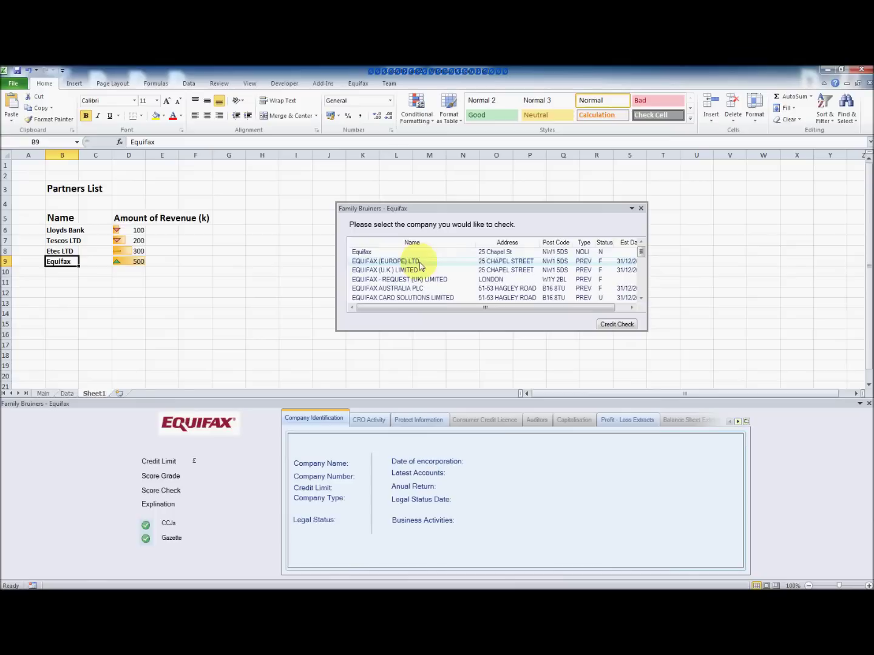
{"action": "left_click", "coordinate": [416, 271]}
{"action": "left_click", "coordinate": [603, 324]}
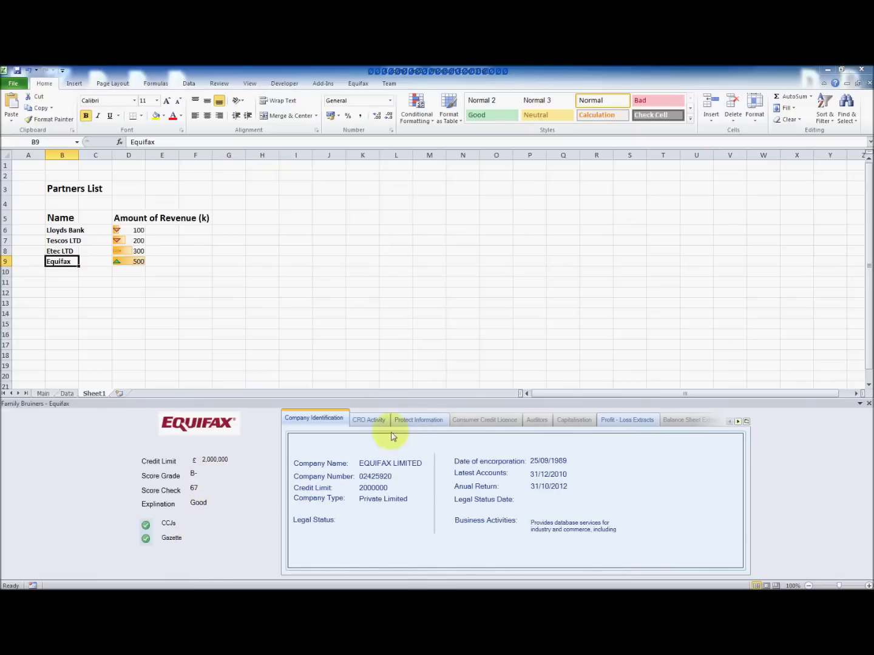
Step: Browse the CRO Activity, Protect Information and Profit - Loss Extracts sections, then dismiss the section list
{"action": "left_click", "coordinate": [367, 420]}
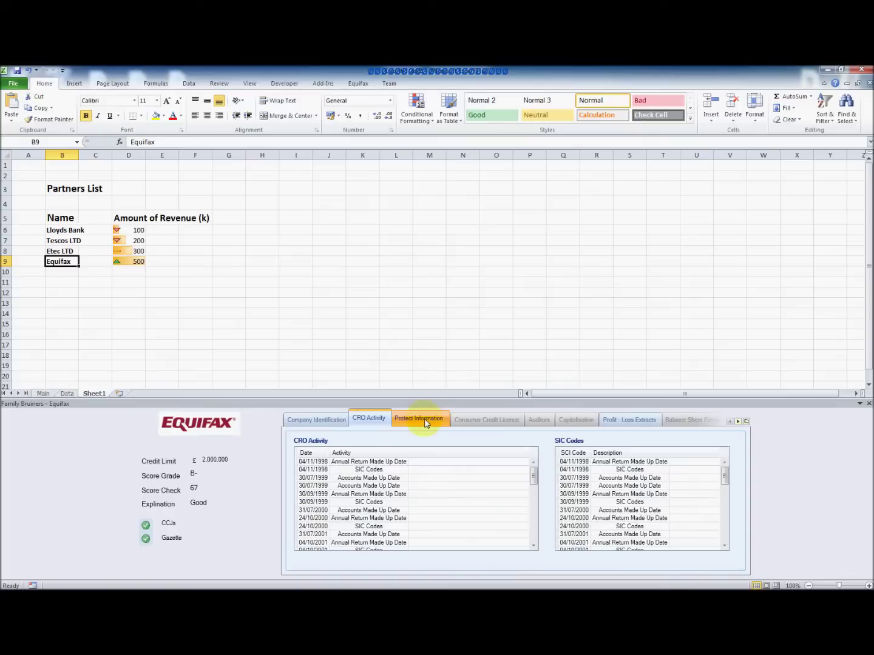
{"action": "left_click", "coordinate": [420, 421]}
{"action": "left_click", "coordinate": [632, 421]}
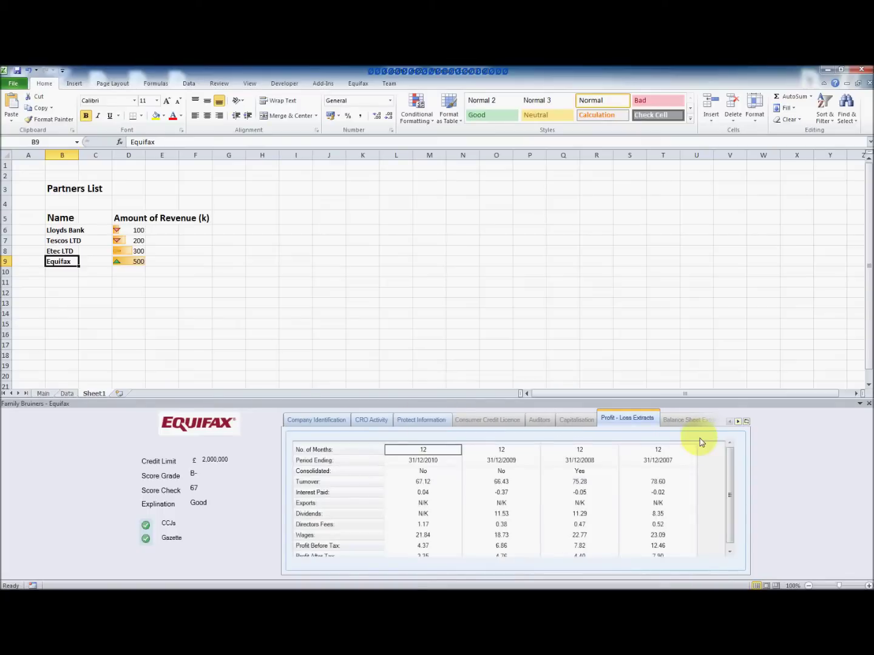
{"action": "left_click", "coordinate": [738, 422]}
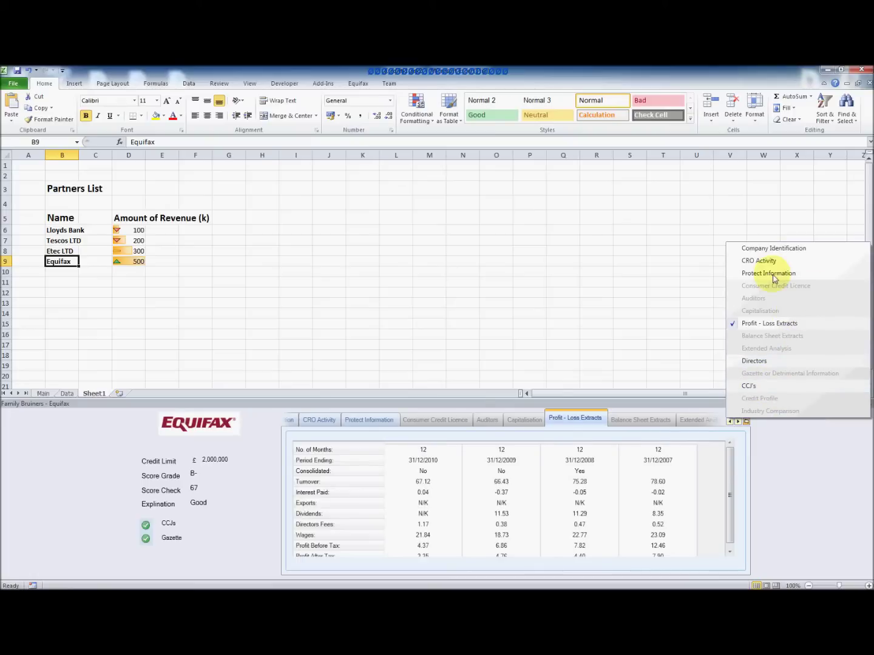
{"action": "left_click", "coordinate": [418, 280]}
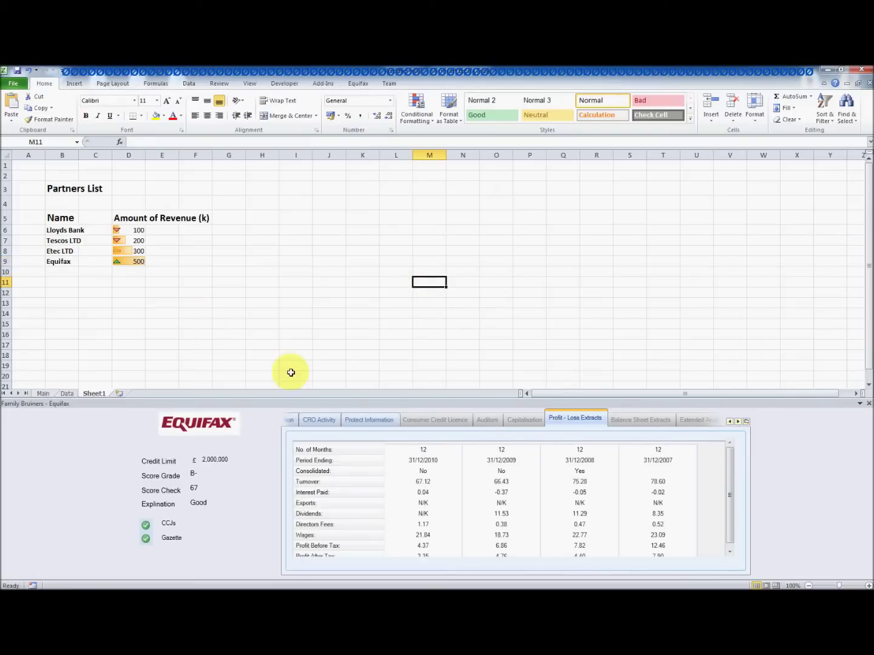
Step: Float the Equifax pane as its own window, enlarged, moved right and widened to show more columns
{"action": "mouse_move", "coordinate": [491, 402]}
{"action": "left_mouse_down"}
{"action": "mouse_move", "coordinate": [551, 344]}
{"action": "mouse_move", "coordinate": [543, 197]}
{"action": "left_mouse_up"}
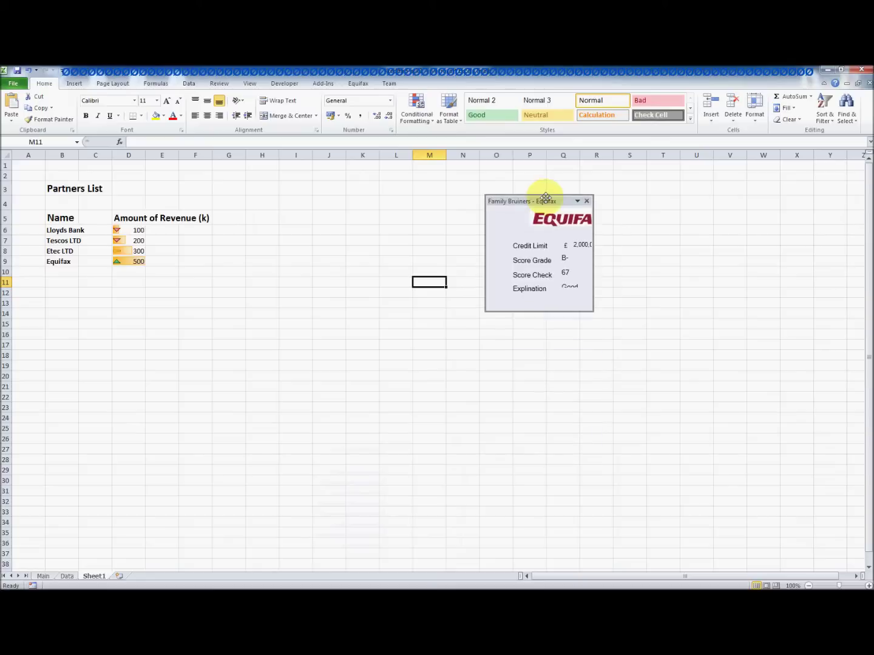
{"action": "left_click_drag", "start_coordinate": [484, 312], "coordinate": [188, 368]}
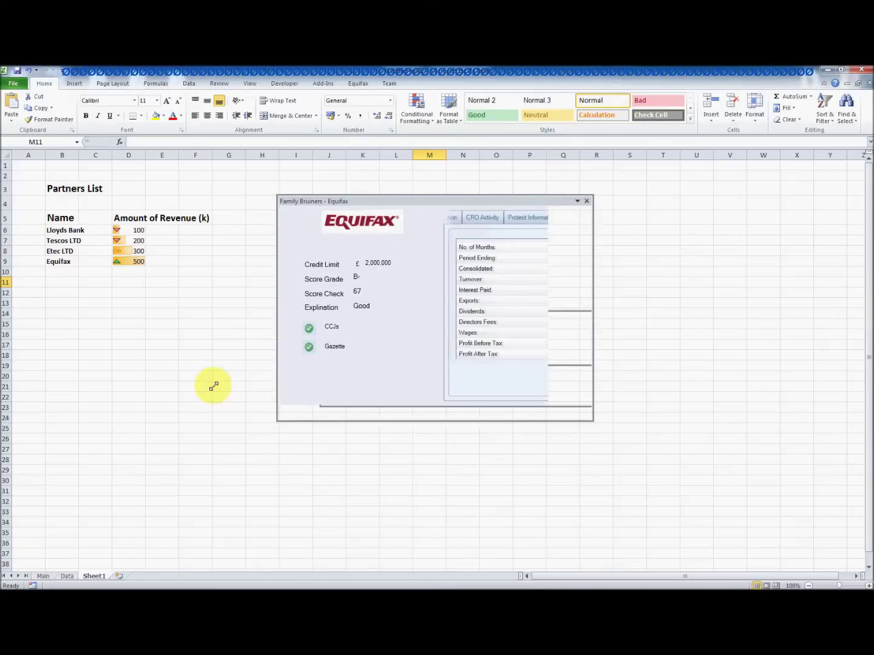
{"action": "left_click_drag", "start_coordinate": [391, 200], "coordinate": [555, 194]}
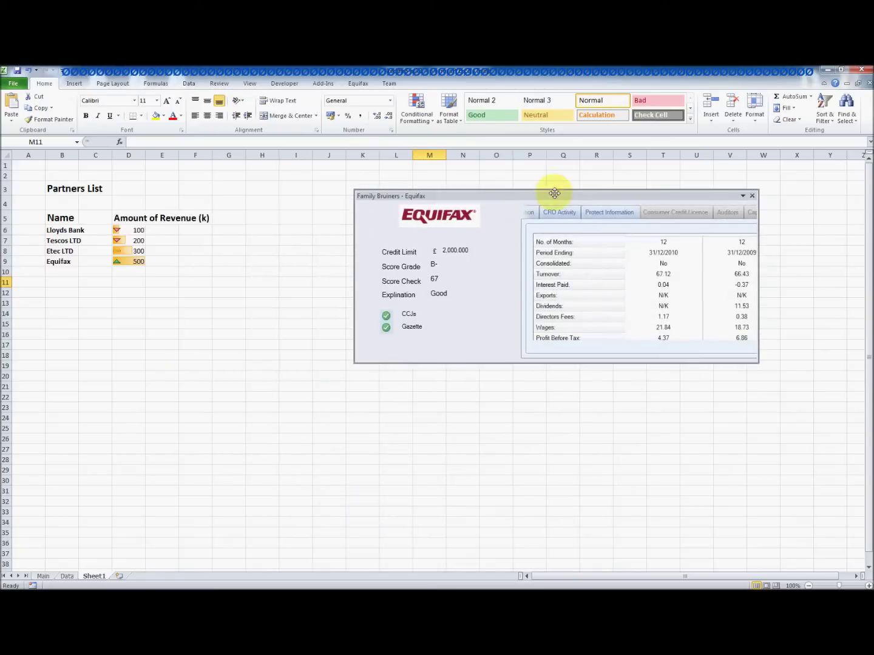
{"action": "left_click_drag", "start_coordinate": [757, 242], "coordinate": [847, 262]}
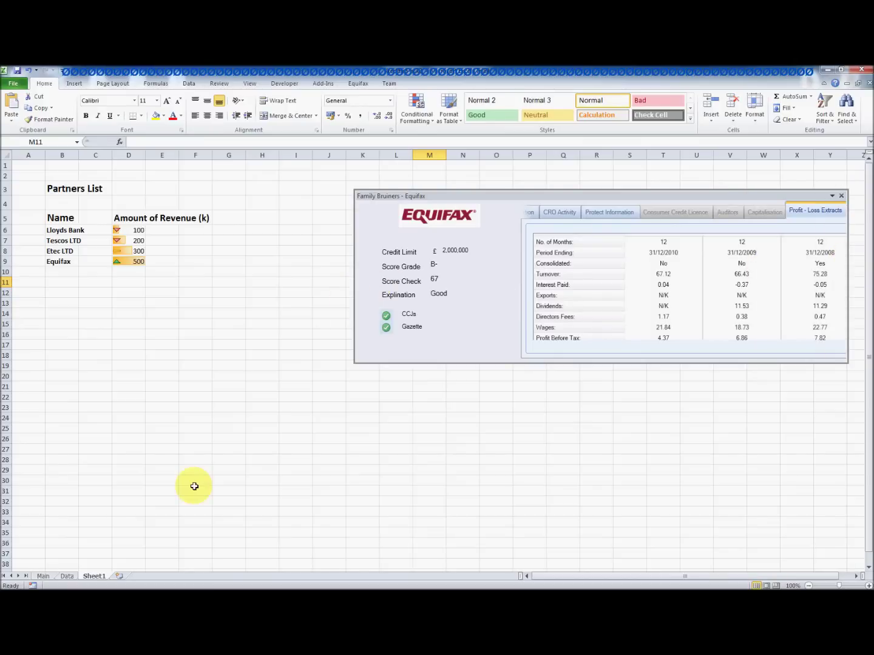
Step: Visit the Main and Bilde sheets, return to Main and dock the Equifax window along the bottom
{"action": "left_click", "coordinate": [43, 575]}
{"action": "left_click", "coordinate": [225, 302]}
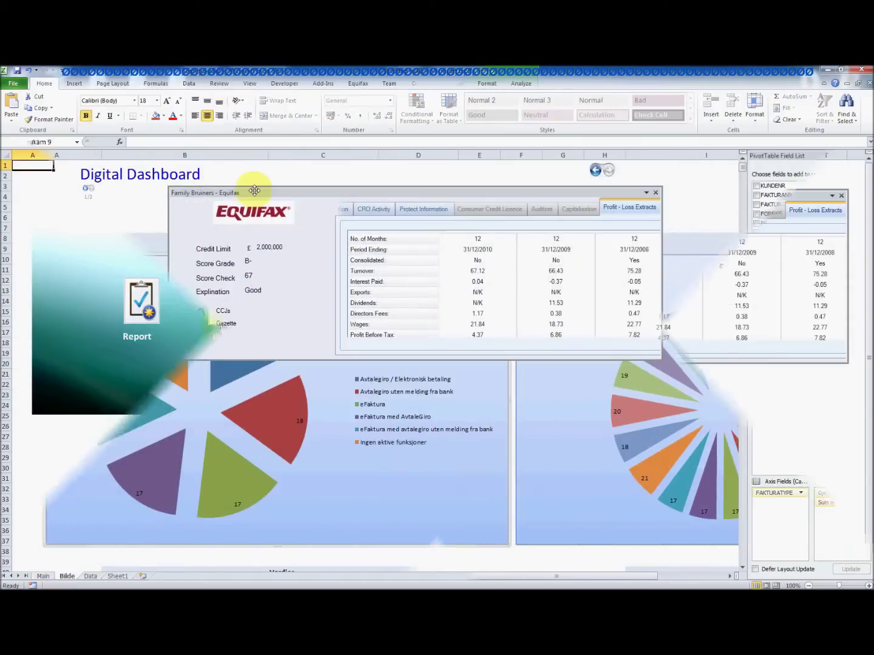
{"action": "left_click", "coordinate": [99, 192]}
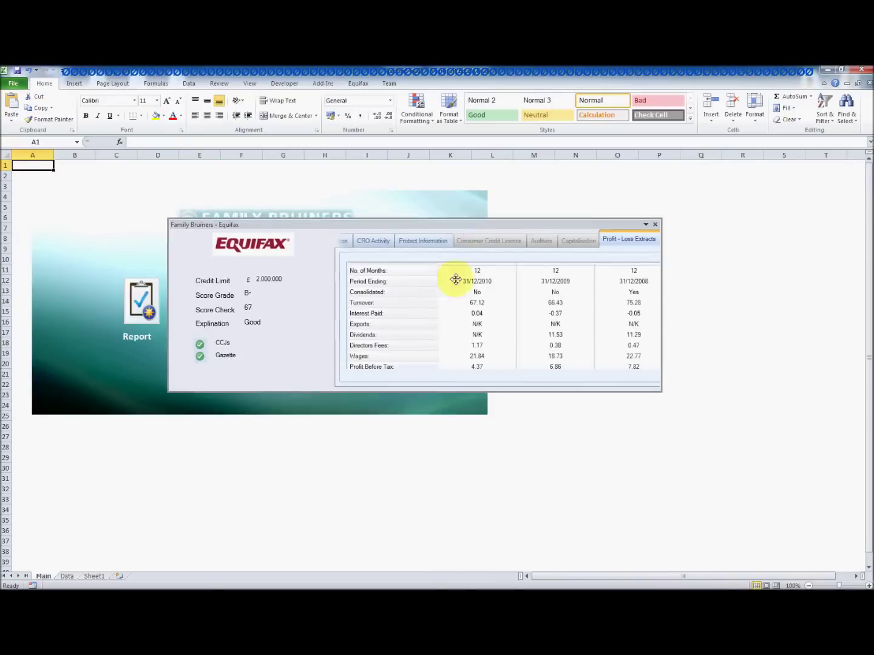
{"action": "left_click_drag", "start_coordinate": [451, 226], "coordinate": [242, 572]}
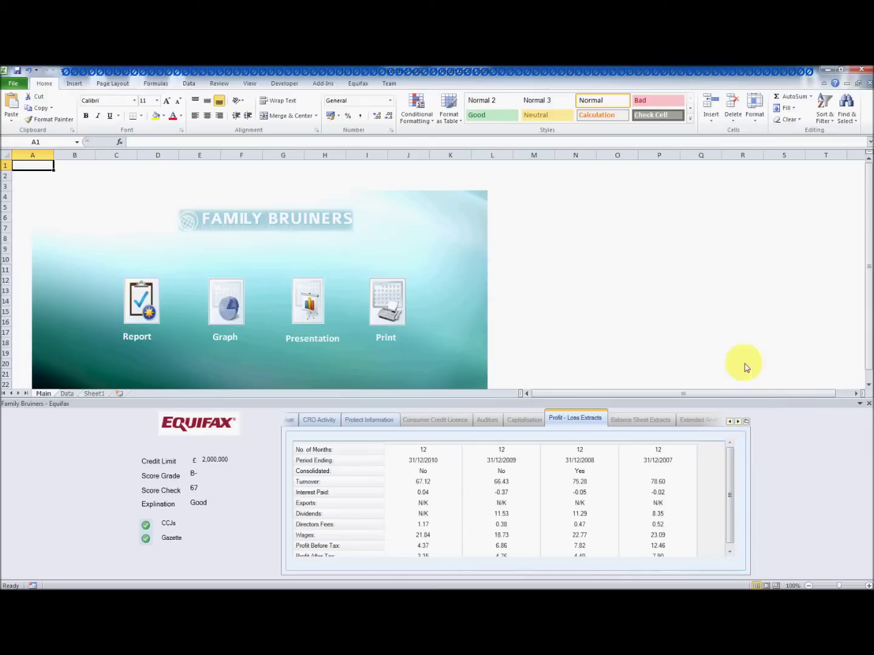
Step: Show the first report sections again, return to the Partners List, and dismiss the Equifax cell's menu without choosing
{"action": "left_click", "coordinate": [730, 423]}
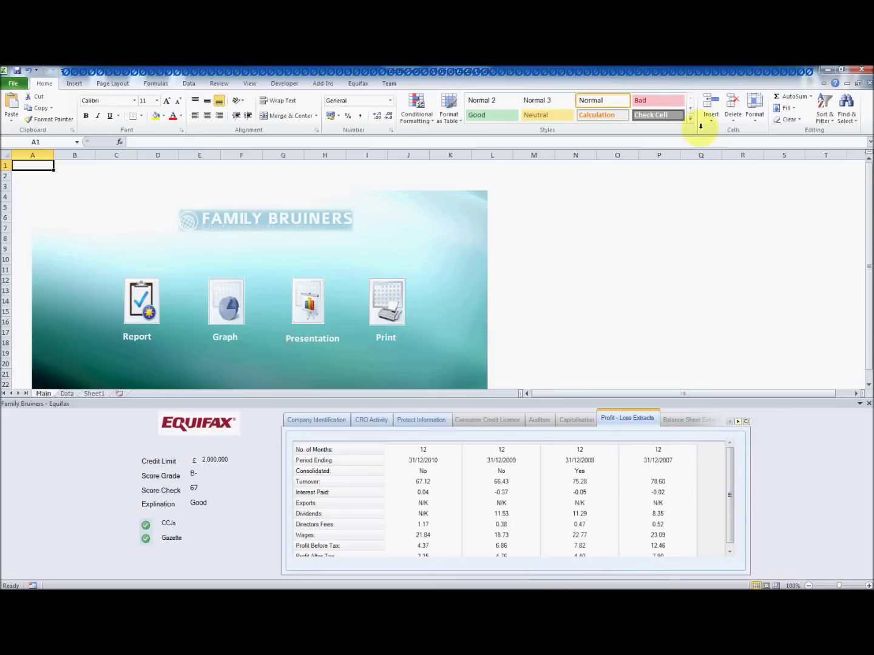
{"action": "left_click", "coordinate": [94, 393]}
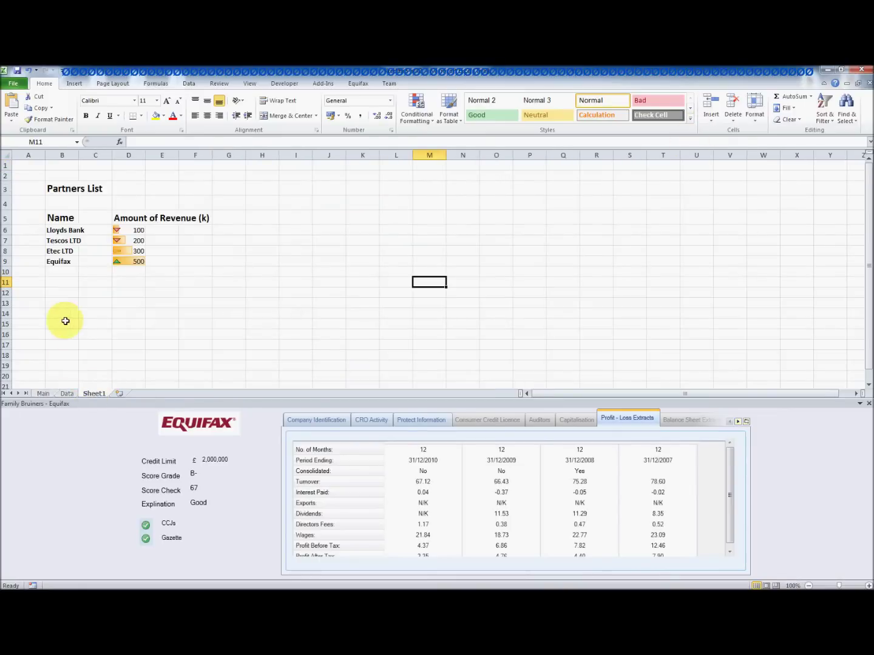
{"action": "left_click", "coordinate": [60, 262]}
{"action": "right_click", "coordinate": [61, 262]}
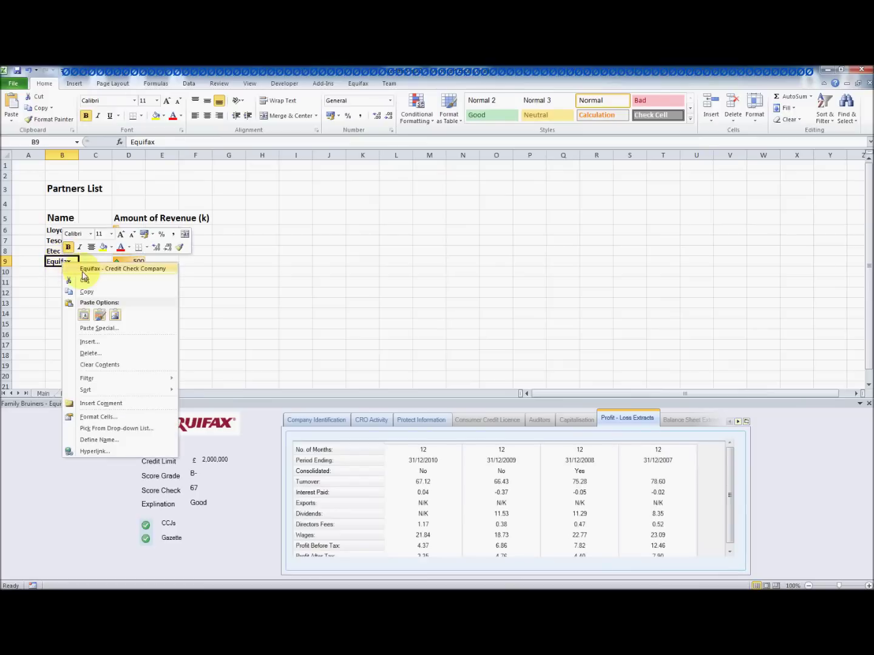
{"action": "key", "text": "Escape"}
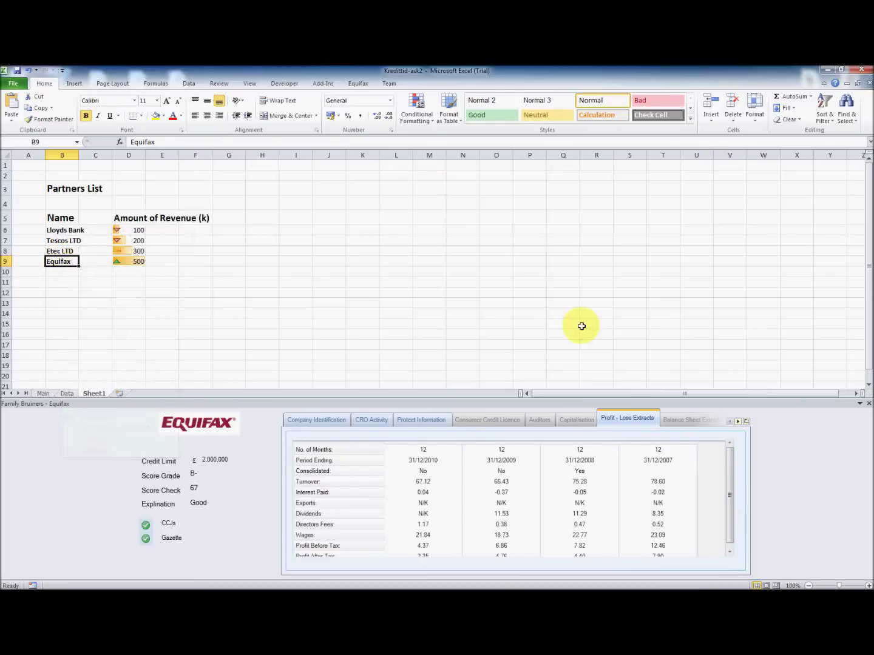